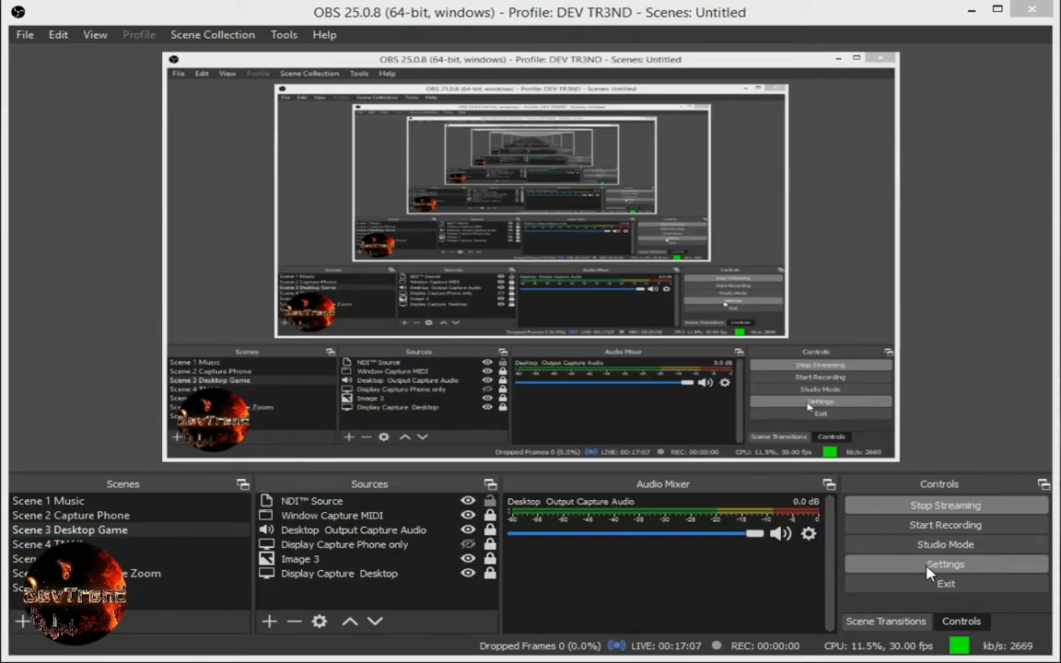
Open the settings and review the Video, Output streaming encoder and Stream server settings
left_click(929, 566)
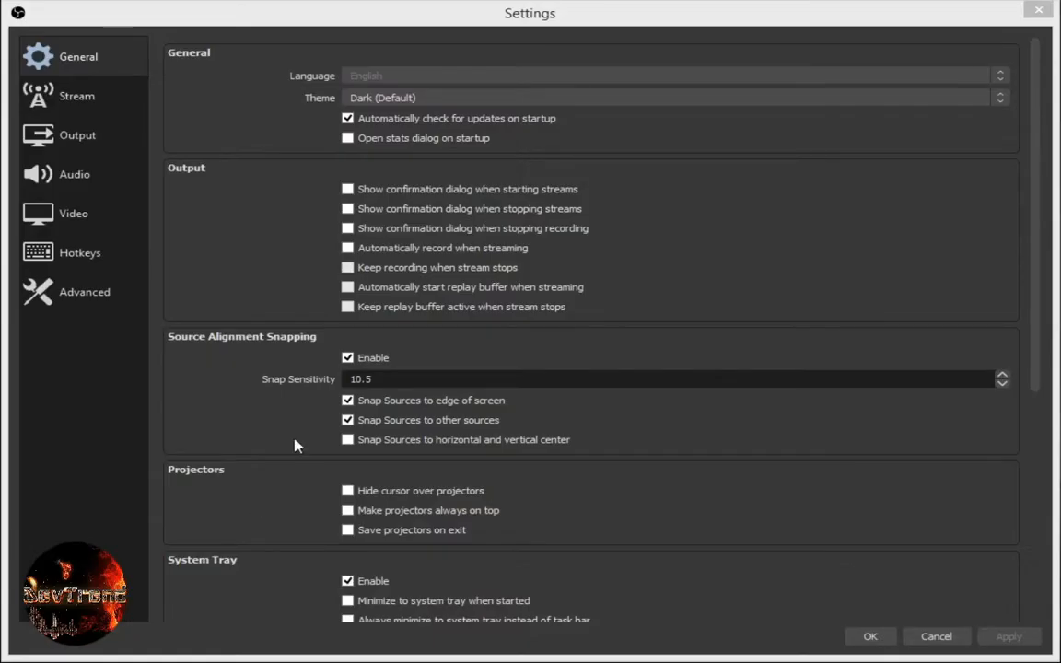
left_click(87, 212)
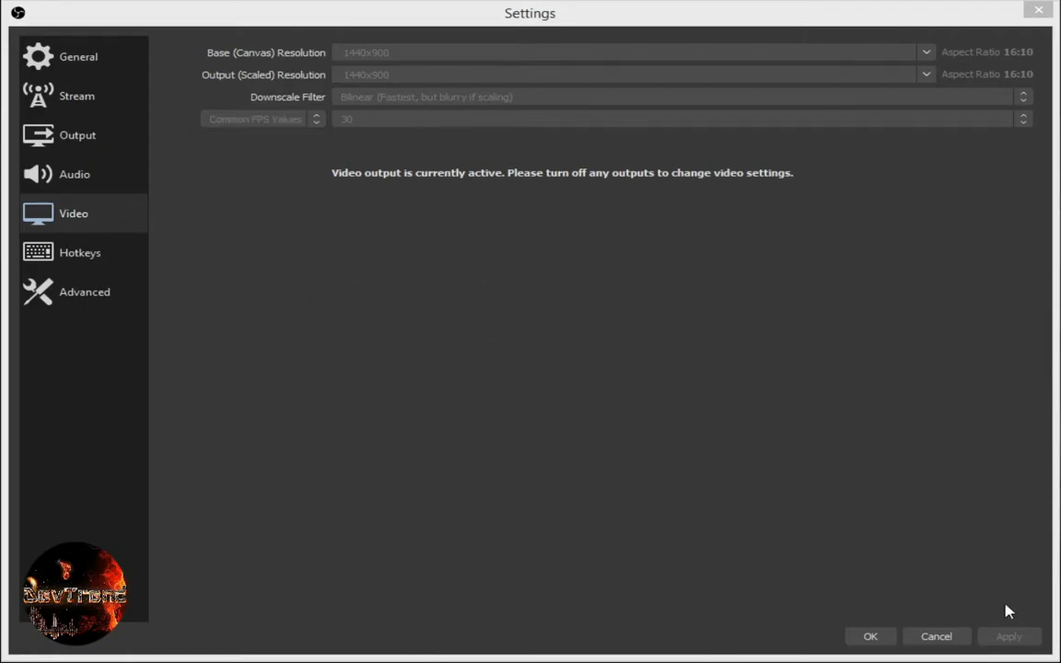
left_click(1004, 637)
left_click(81, 138)
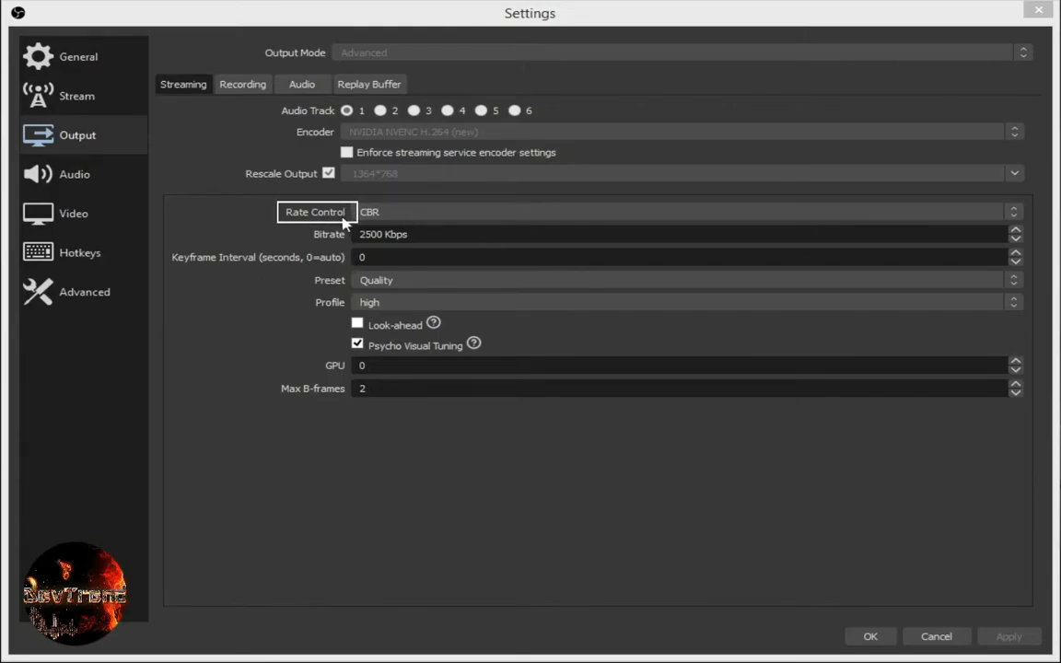
left_click_drag(423, 234, 331, 237)
left_click(282, 230)
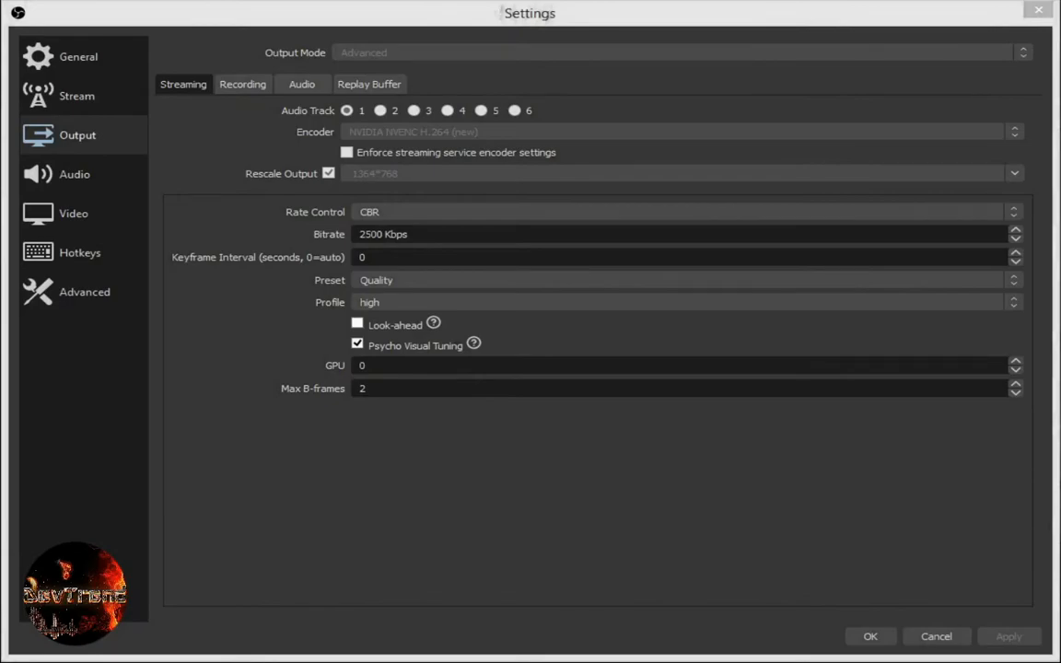
left_click(77, 96)
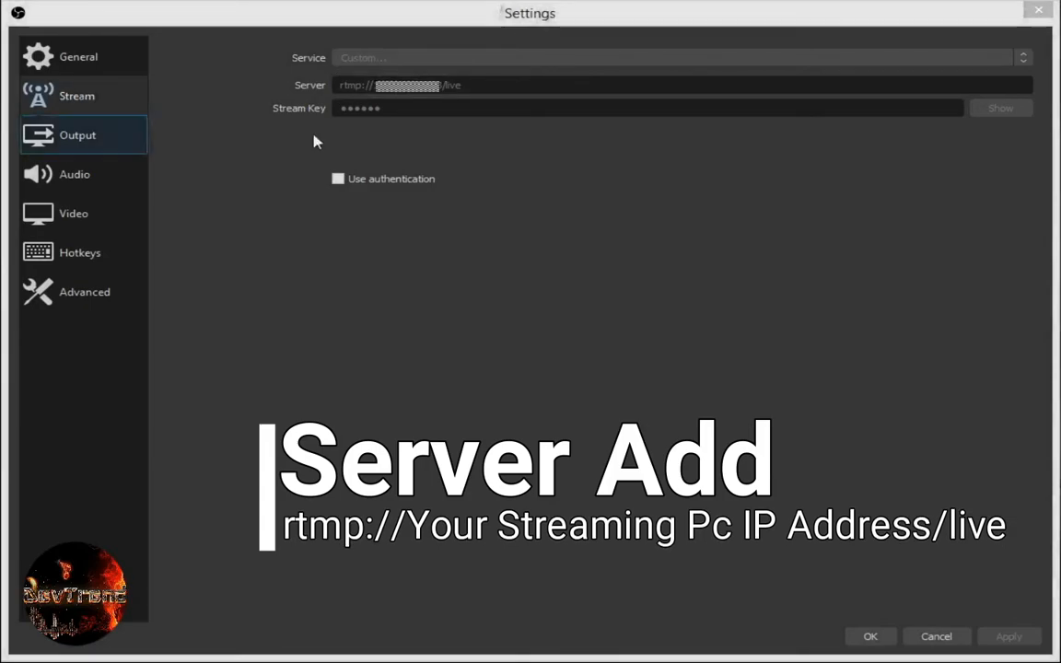
left_click(490, 62)
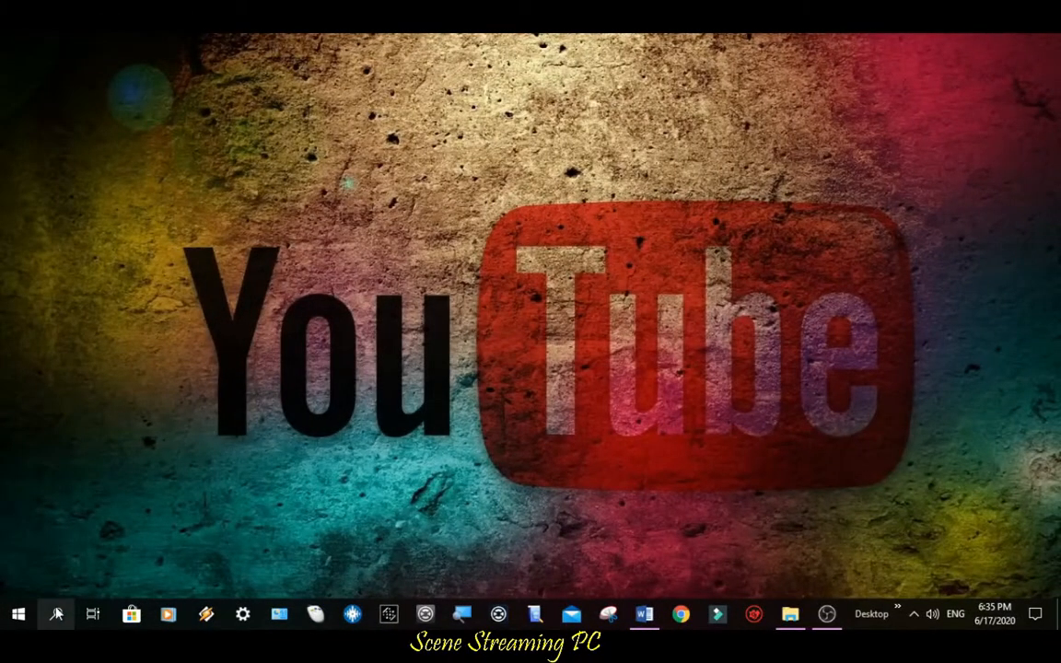
Open Command Prompt as administrator and run ipconfig/all
left_click(57, 614)
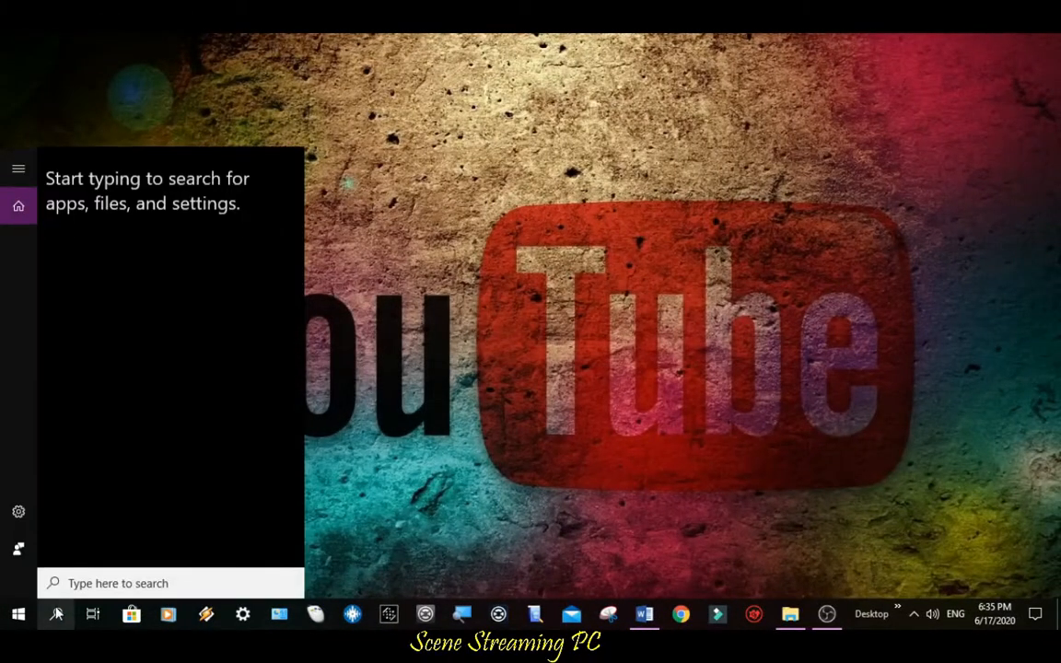
type("cmd")
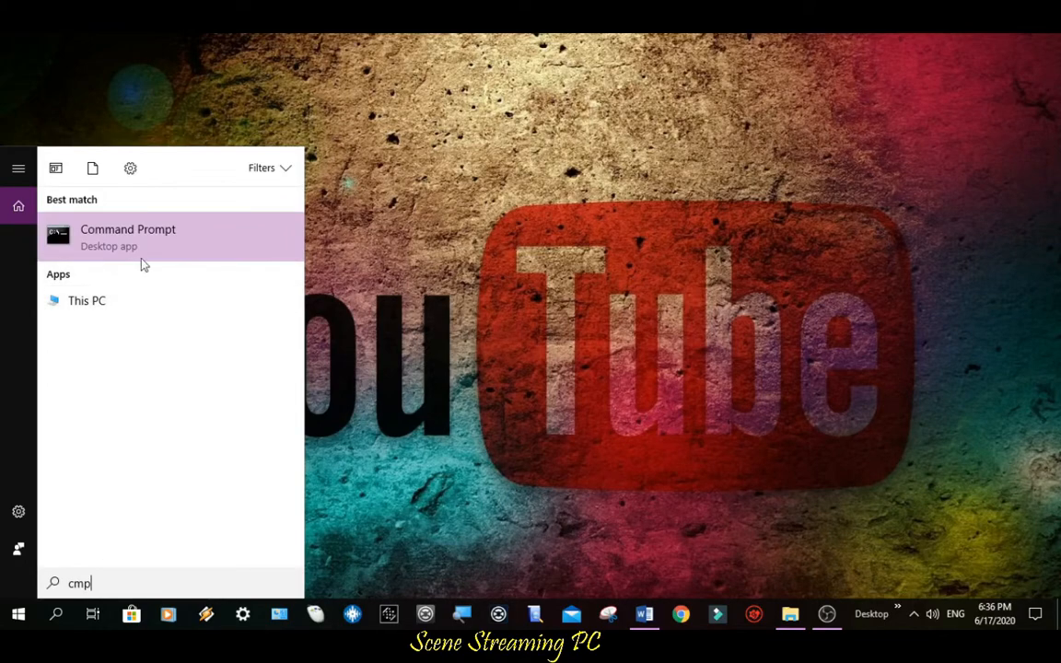
right_click(136, 245)
left_click(171, 260)
type("ipconfig/all")
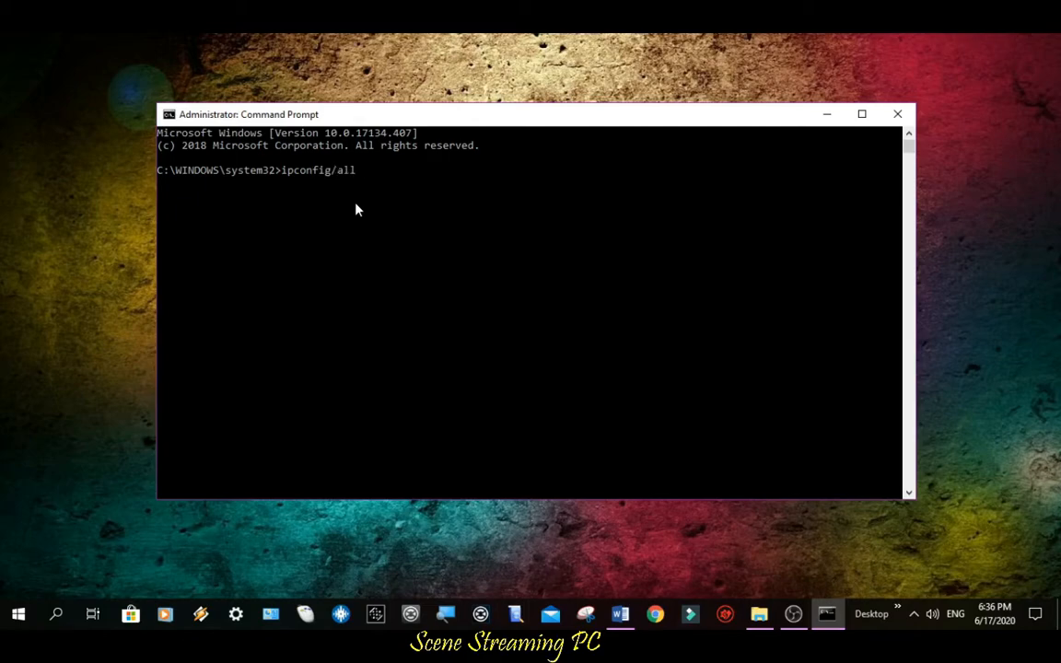
key("Return")
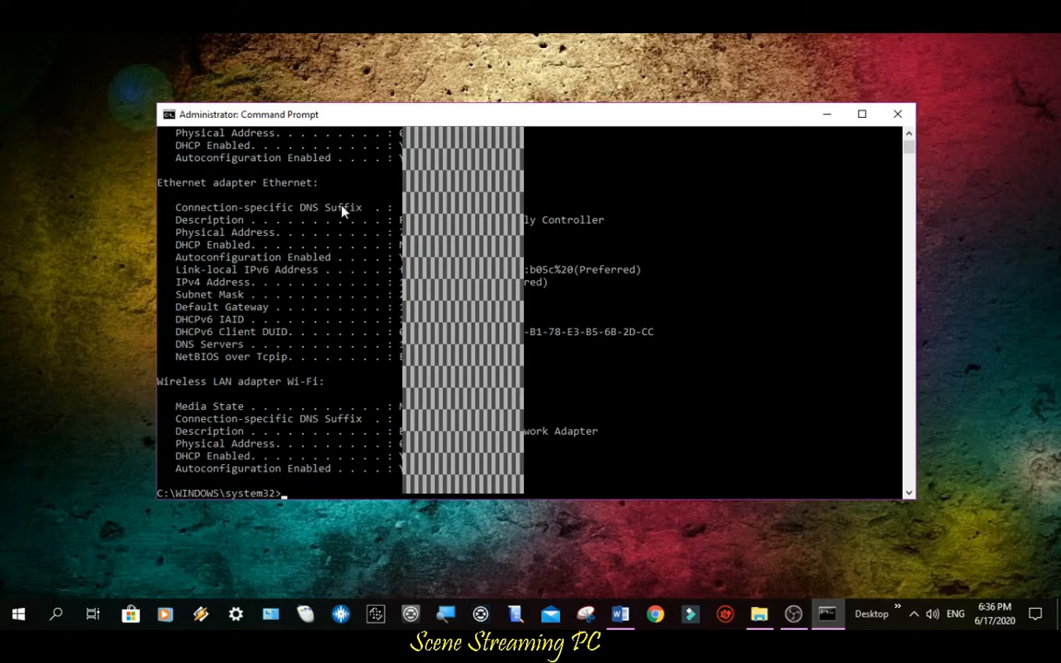
Select and copy the Ethernet adapter's IPv4 address from the output
left_click_drag(173, 283, 250, 286)
left_click(400, 286)
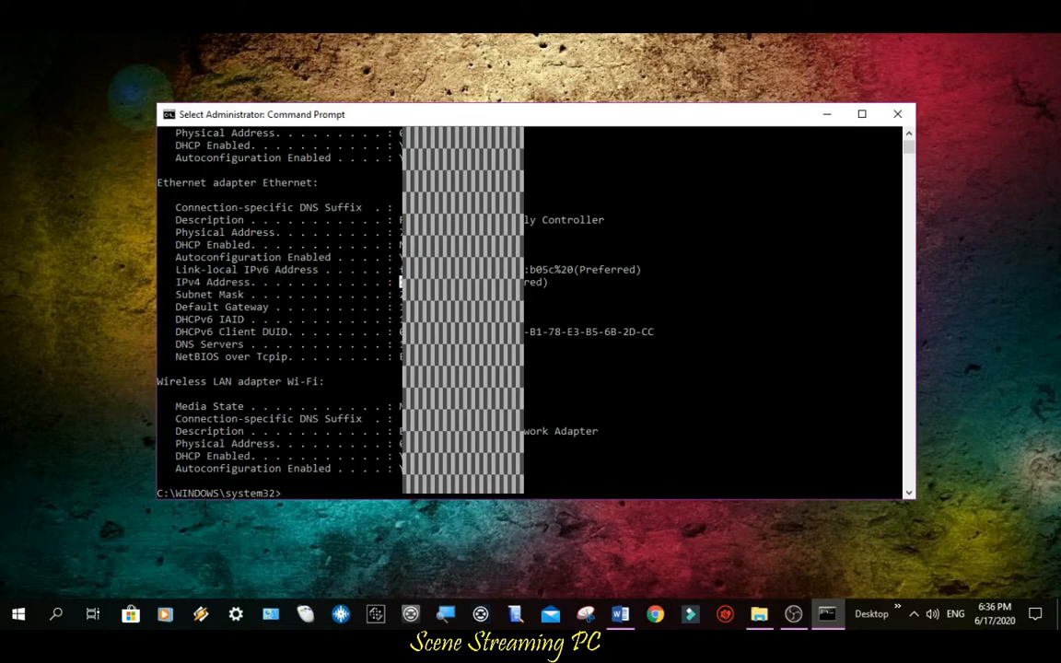
left_click_drag(400, 283, 533, 286)
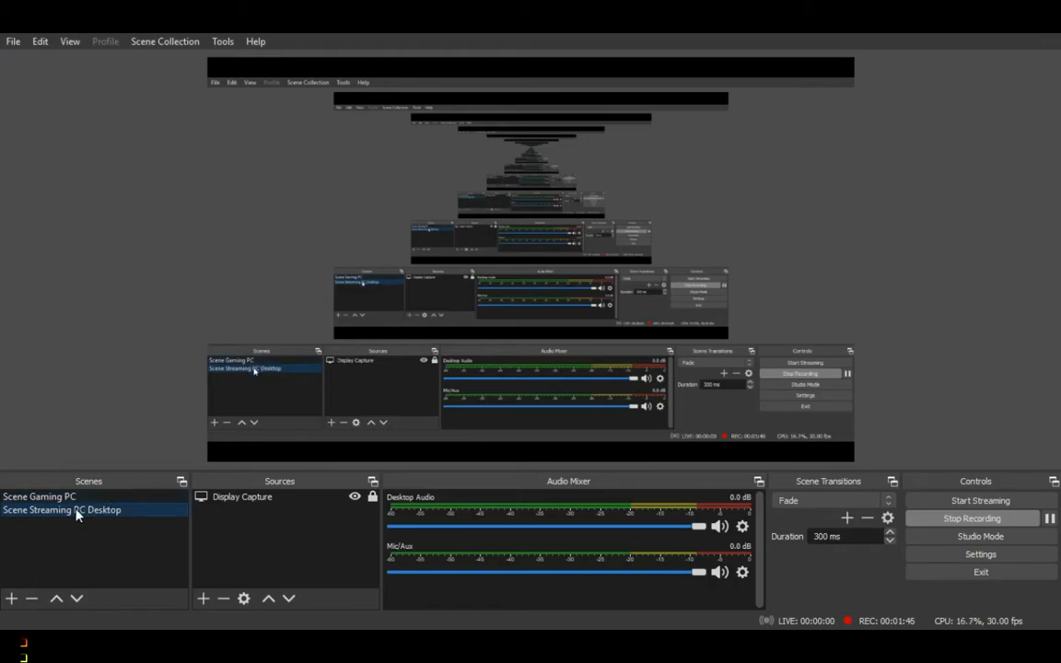
Add a new Media Source named Gaming Pc to the Scene Streaming PC Desktop scene
left_click(203, 599)
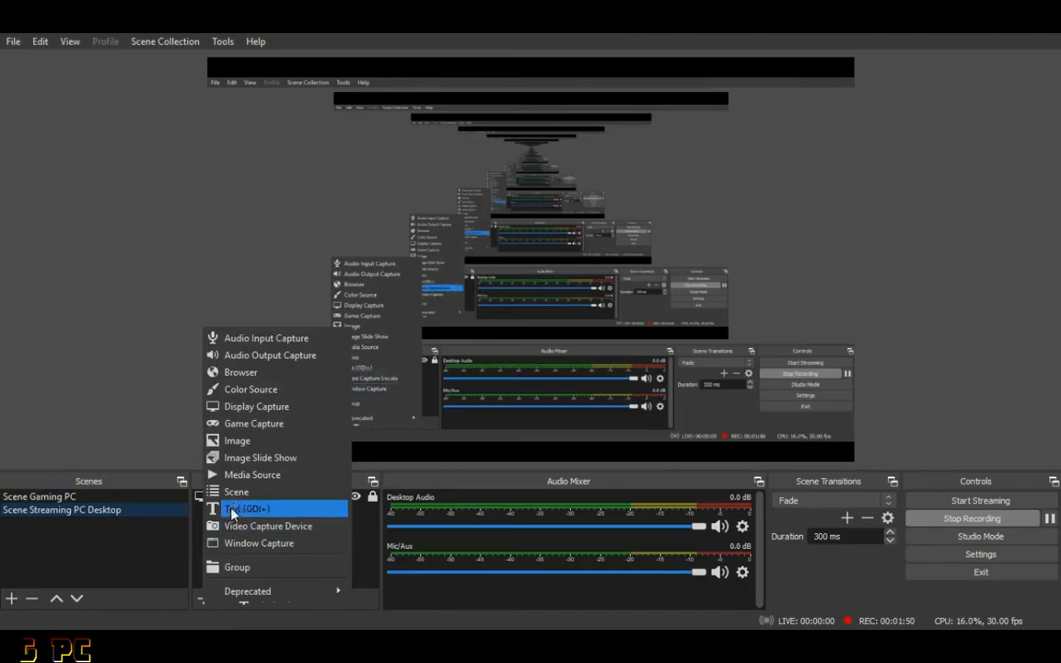
left_click(240, 477)
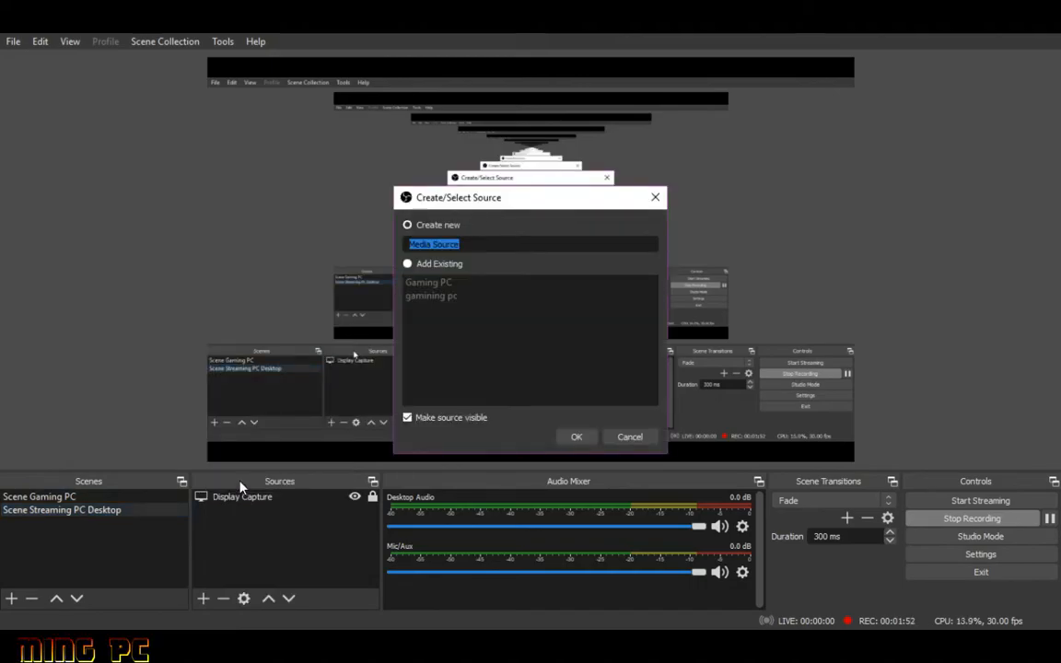
left_click(471, 244)
key("ctrl+a")
type("Ga")
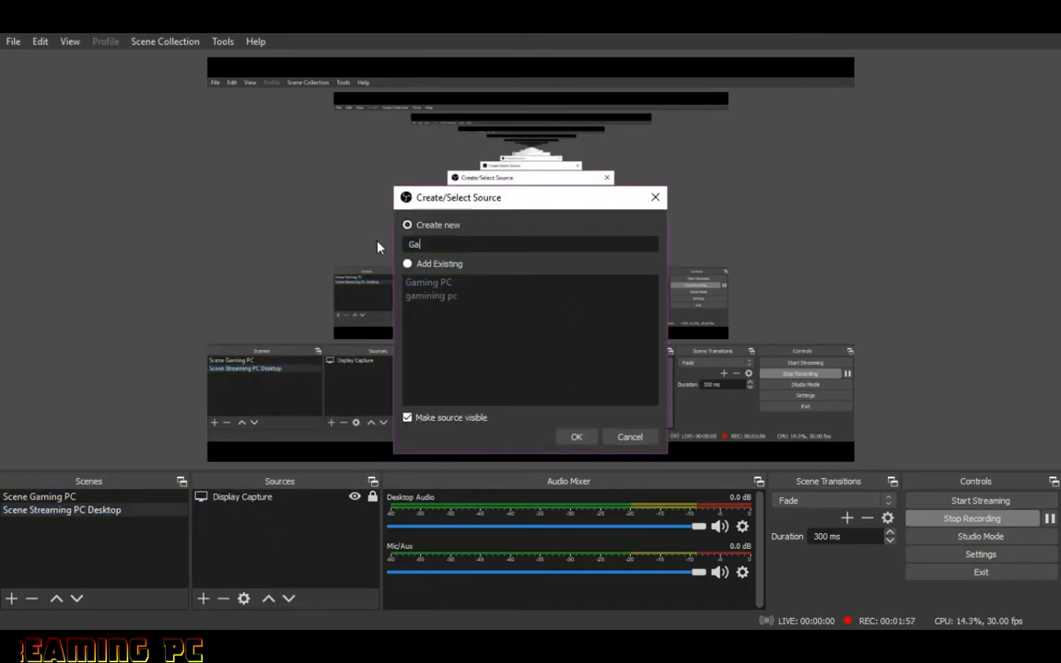
type("ming Pc")
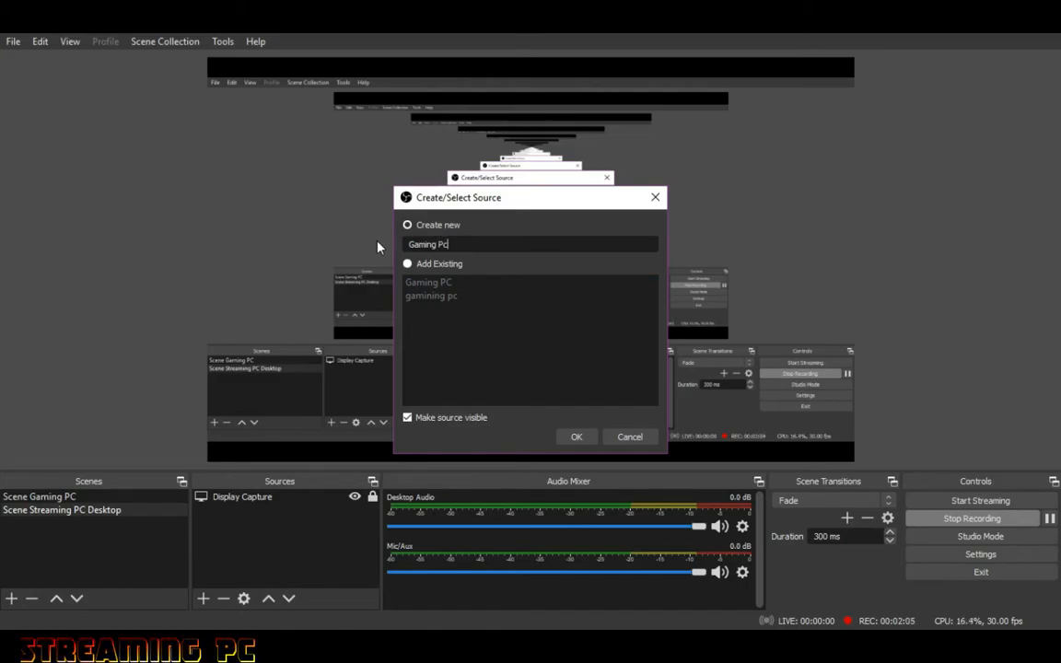
left_click(576, 438)
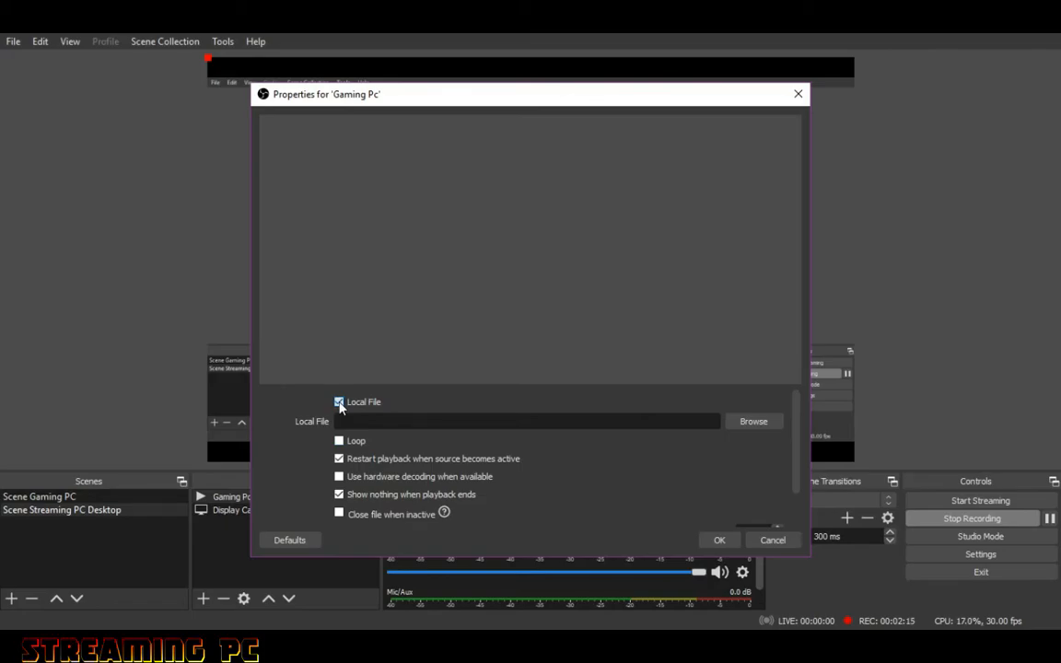
Turn off Local File for the Gaming Pc media source and set Network Buffering to 3 MB
left_click(338, 403)
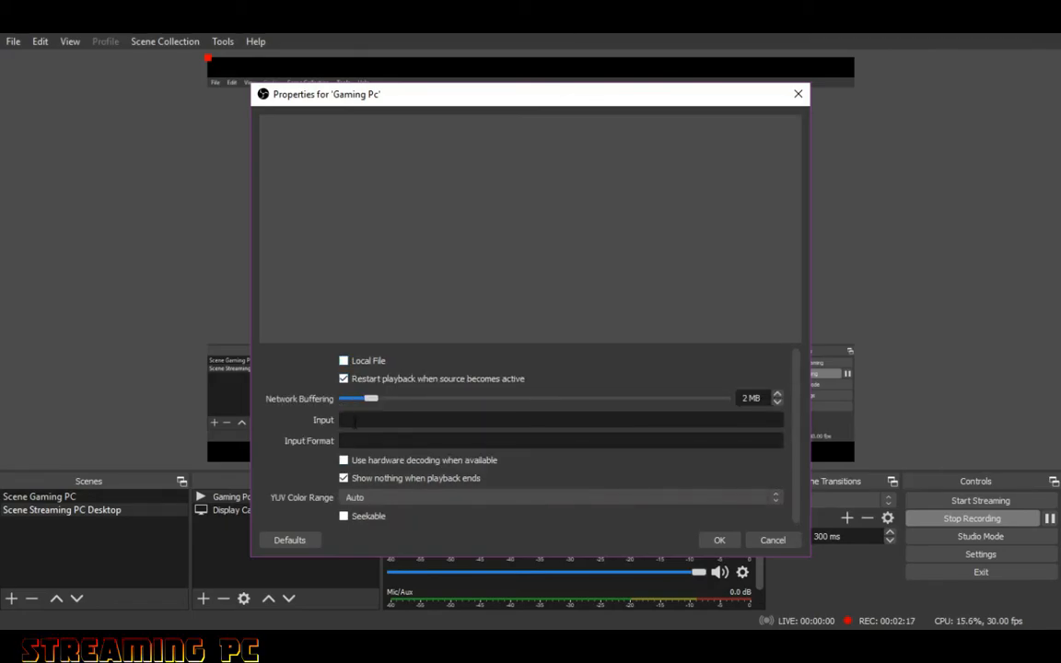
left_click(777, 394)
Set Input to the rtmp:// URL with the pasted IP address, /live and the stream key, Input Format to rtmp, and confirm
left_click(359, 420)
right_click(358, 420)
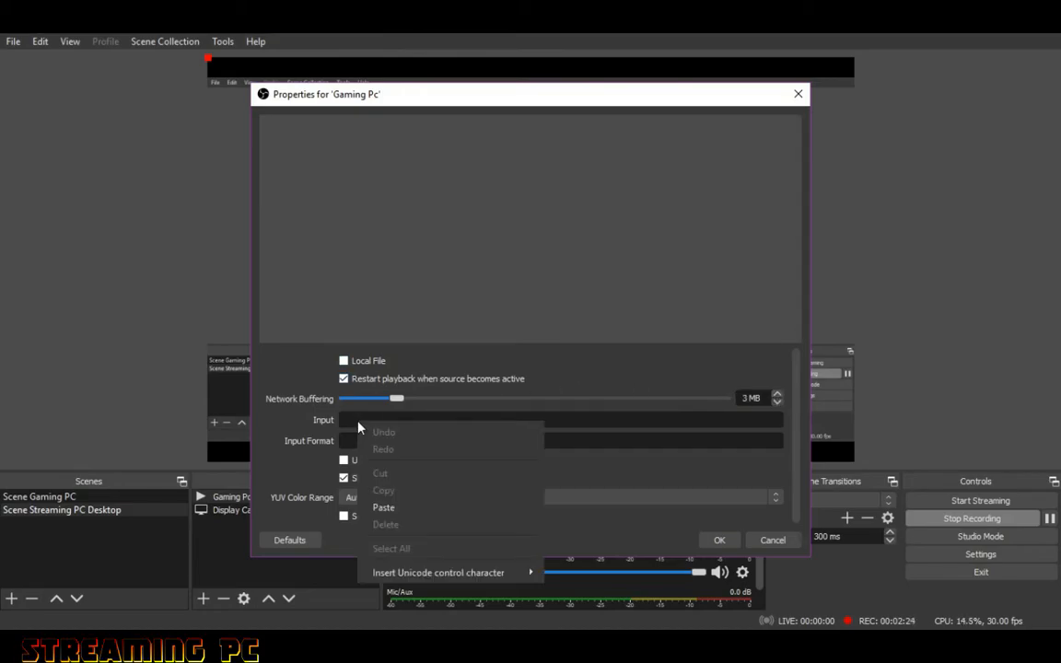
left_click(376, 509)
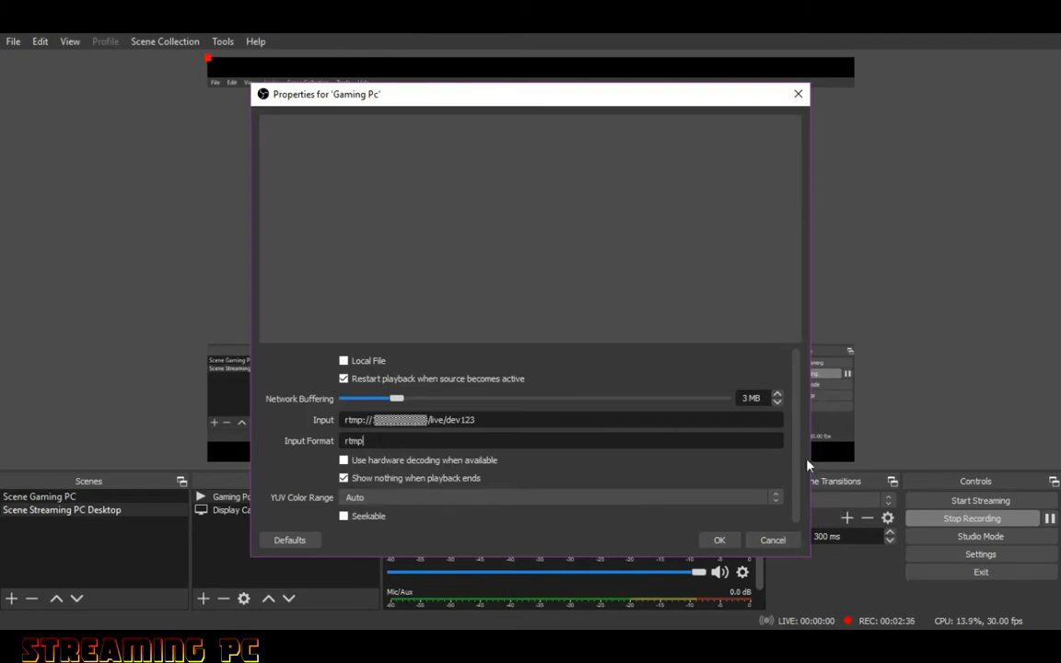
left_click(720, 541)
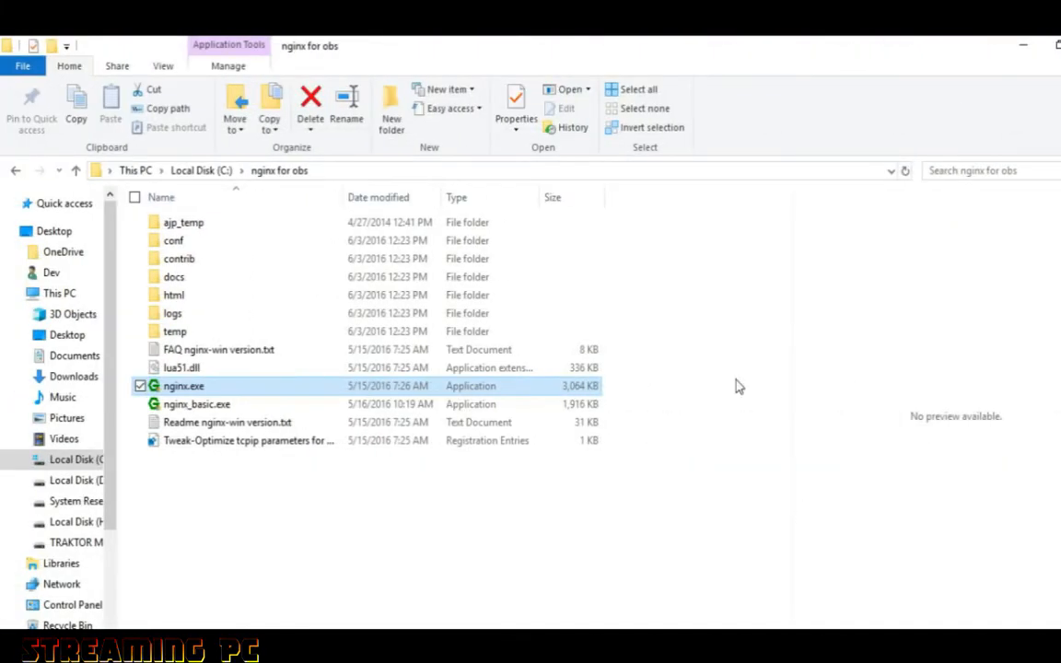
Run nginx.exe from the C:\nginx for obs folder as administrator
left_click(356, 172)
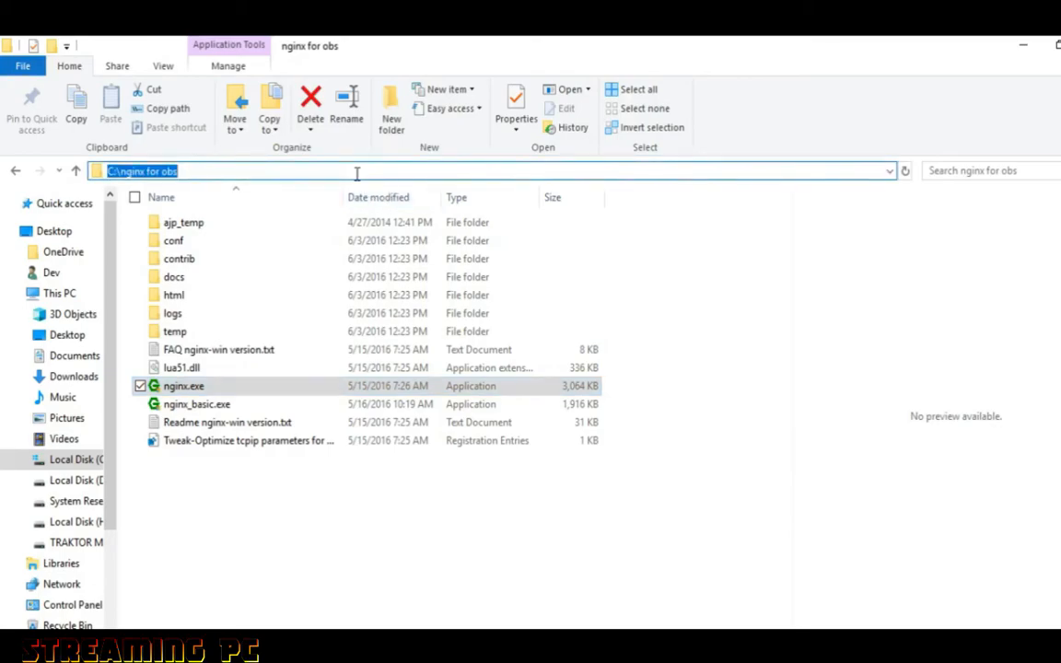
left_click(667, 524)
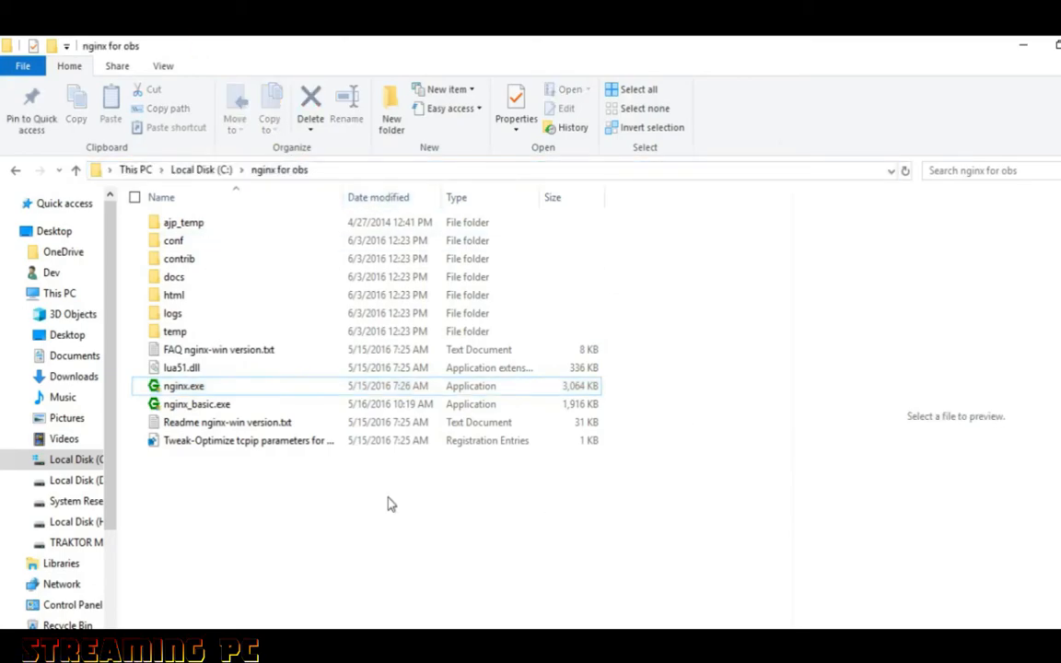
left_click(184, 387)
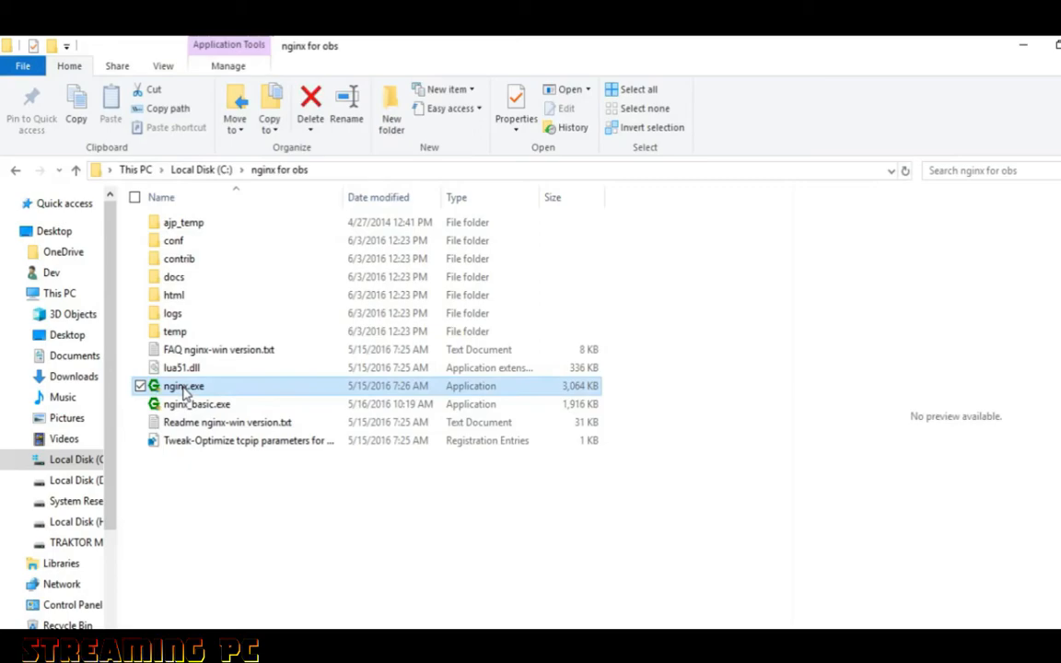
right_click(184, 389)
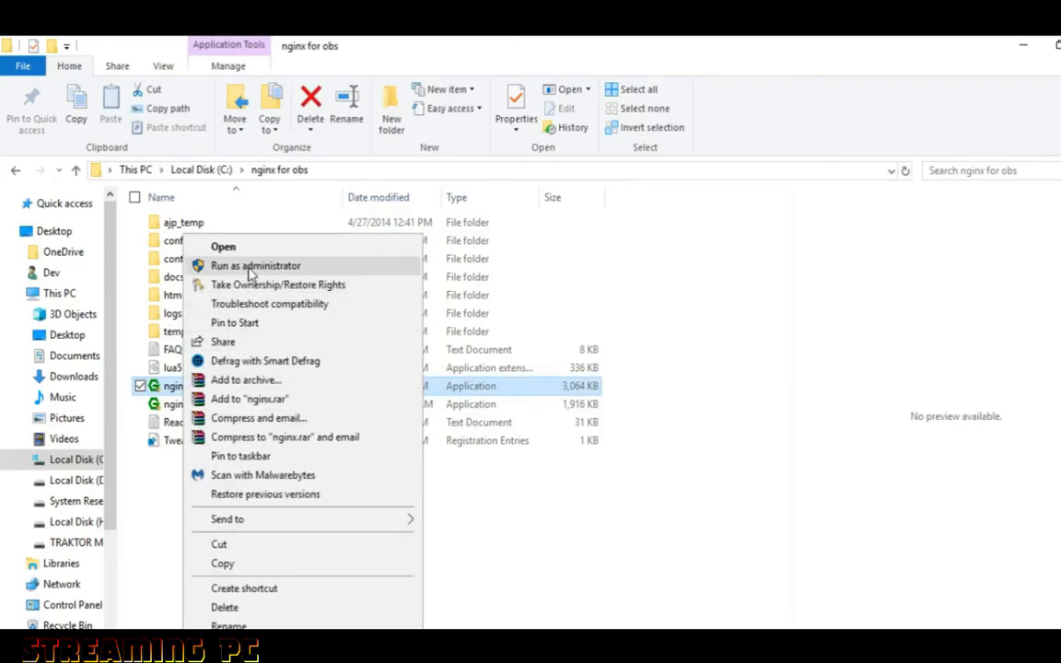
left_click(250, 267)
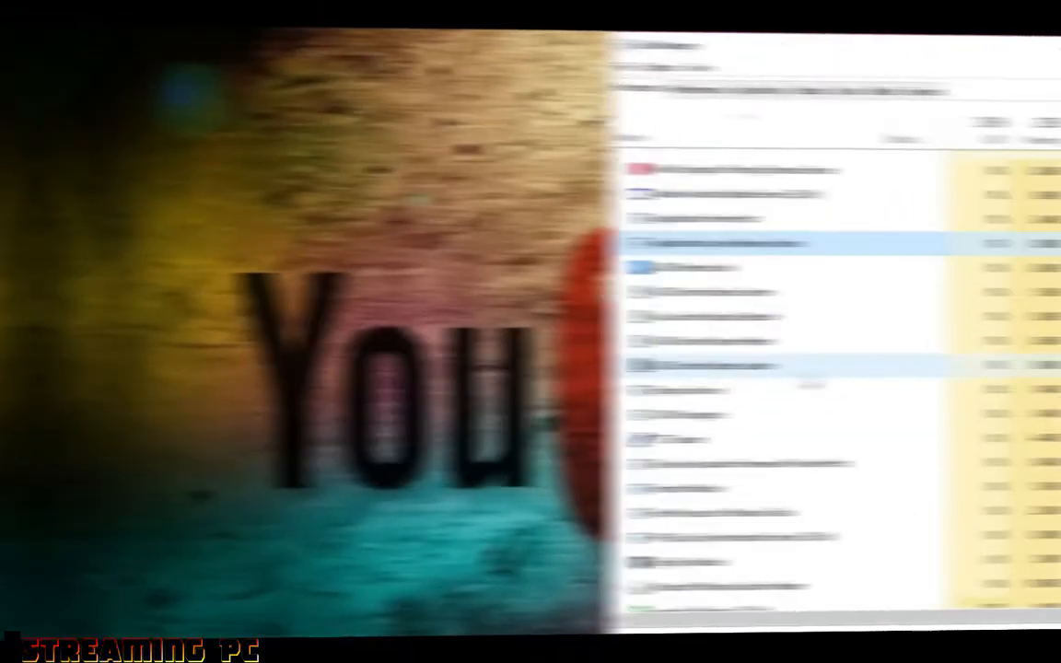
Check Task Manager's process list for the running nginx for Windows processes
scroll(749, 378, "down", 1)
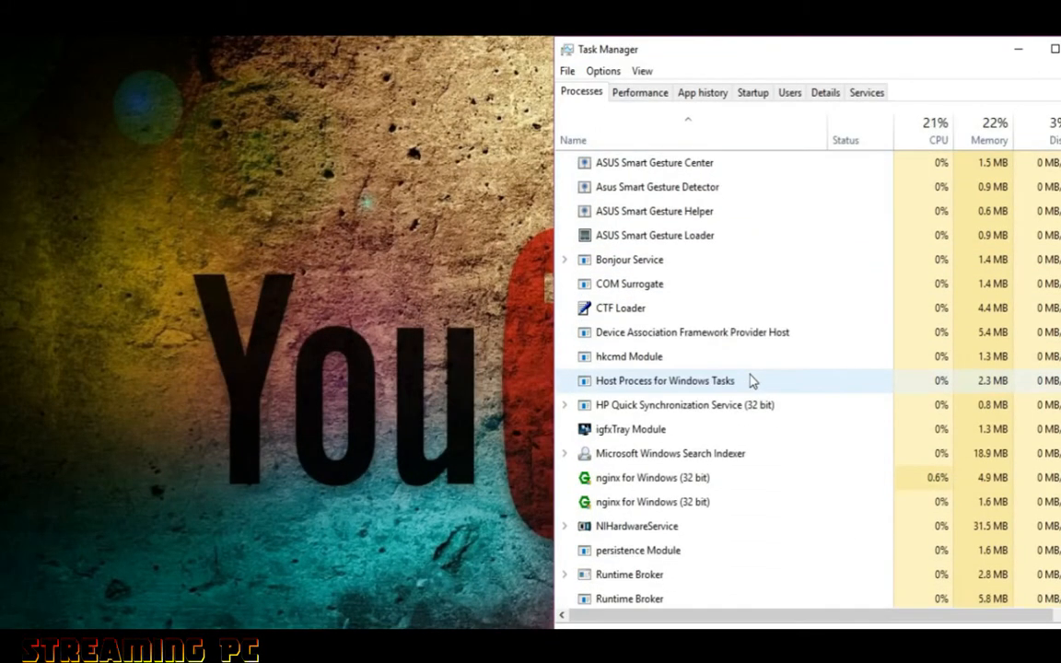
left_click(675, 483)
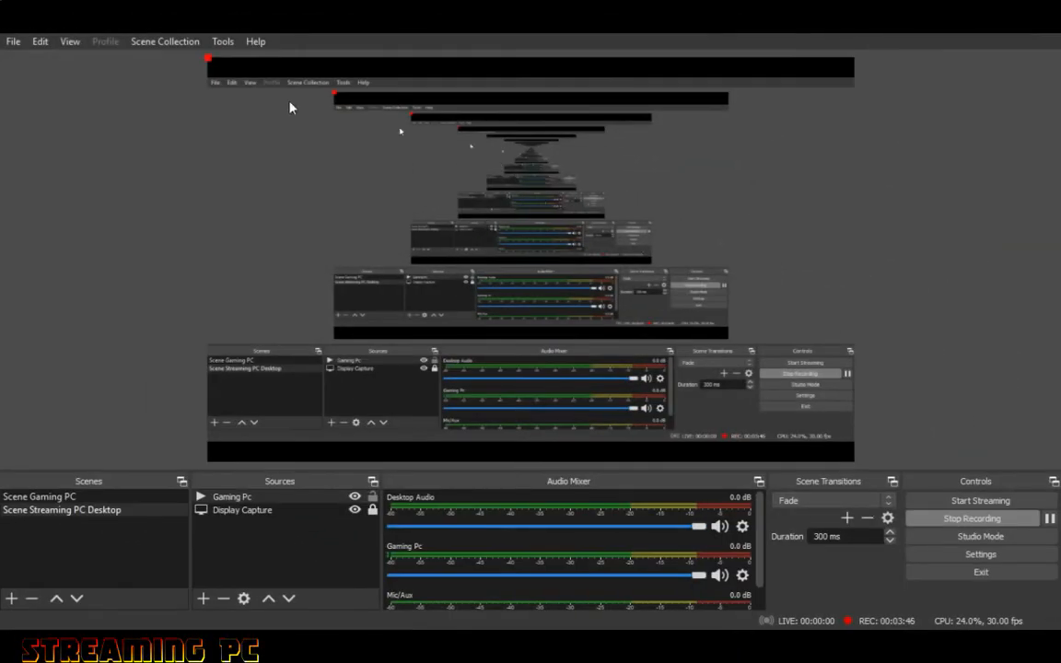
Resize and move the Gaming Pc source so it sits in the upper centre of the preview canvas
right_click(206, 61)
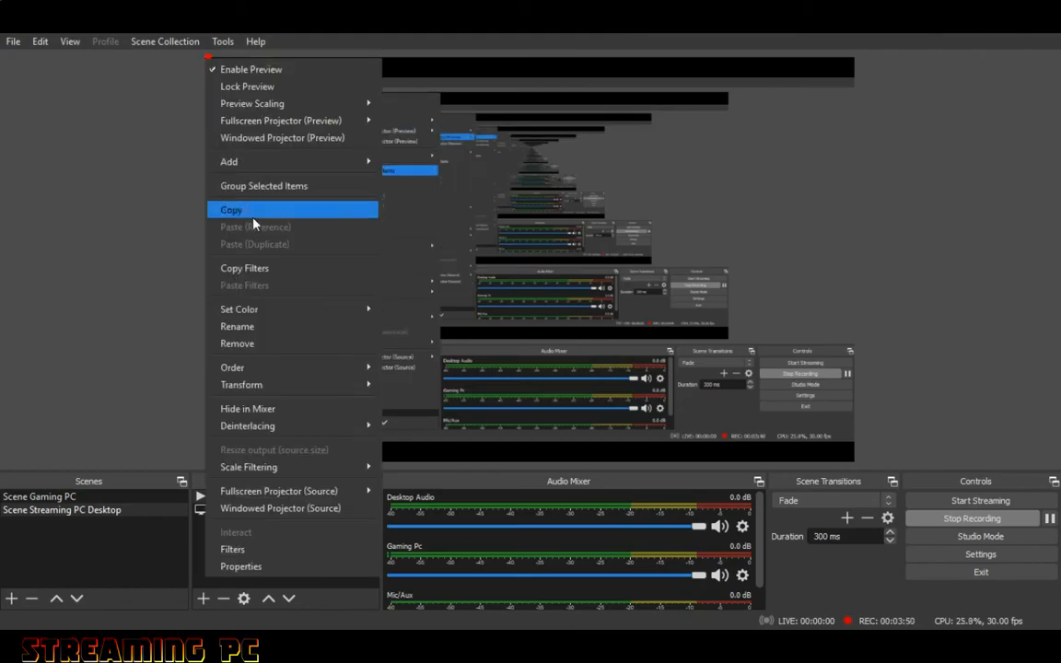
mouse_move(291, 384)
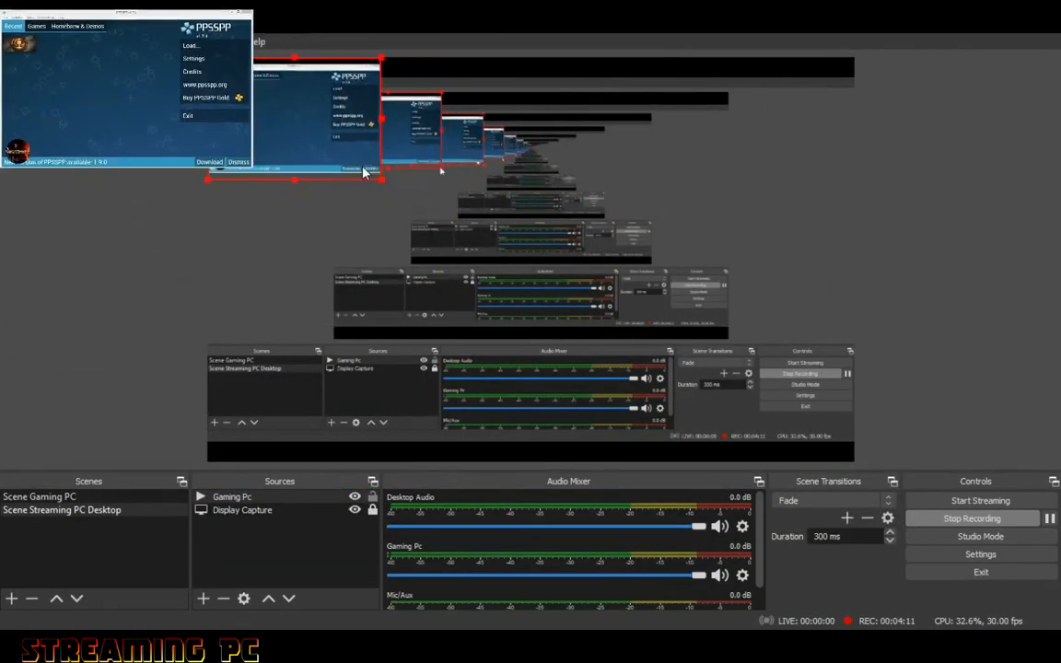
left_click_drag(389, 186, 504, 272)
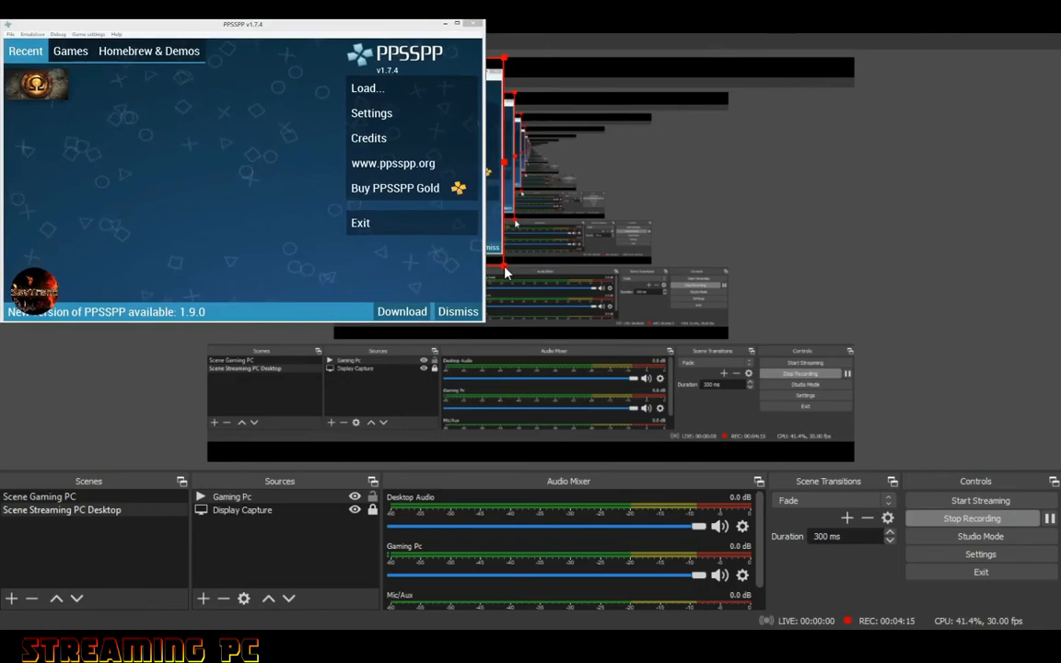
left_click_drag(378, 175, 599, 191)
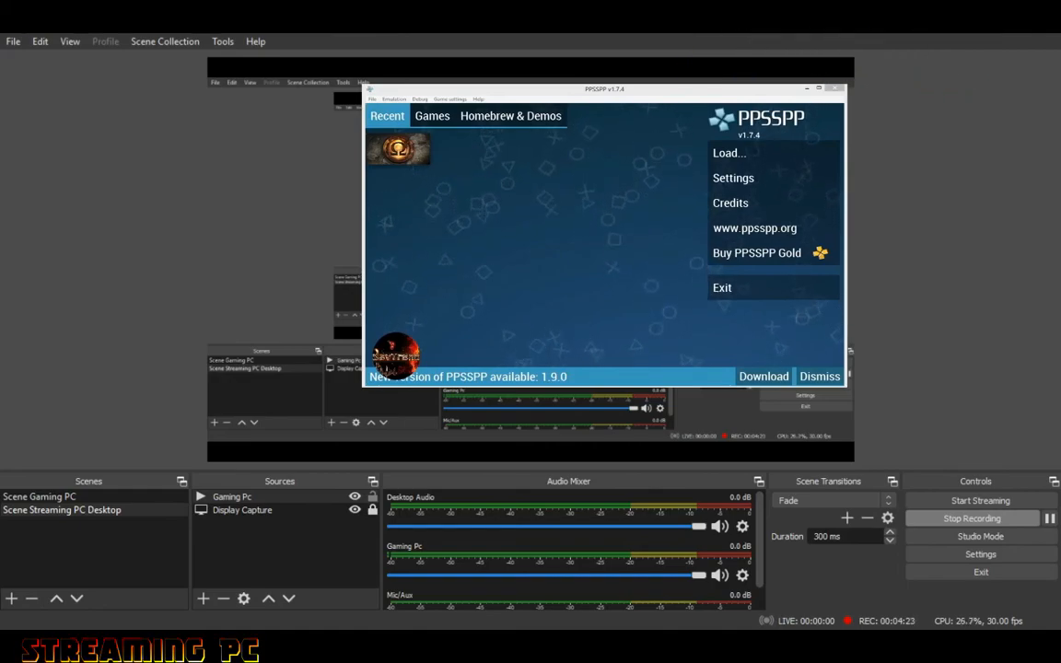
left_click_drag(845, 387, 628, 256)
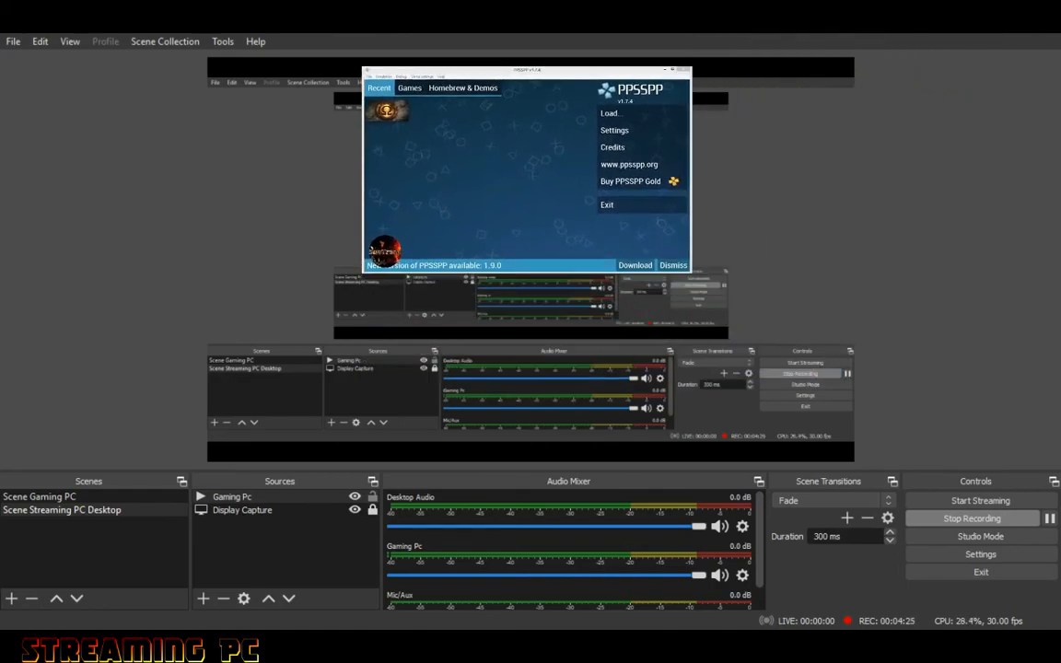